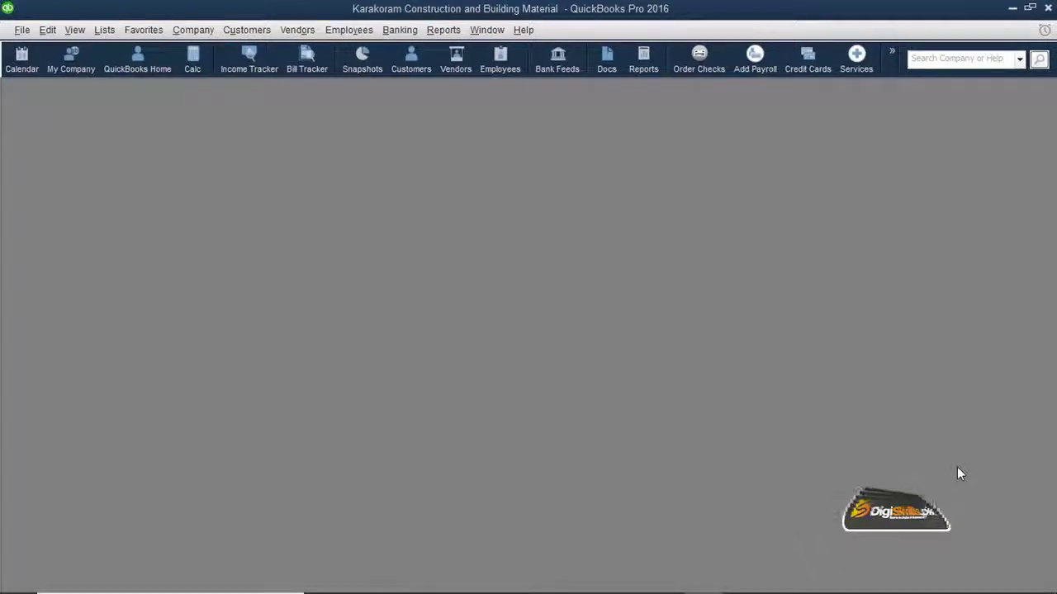
# In Desktop View preferences, turn on colored icons with a light background for the top icon bar.
pyautogui.click(47, 32)
pyautogui.click(79, 249)
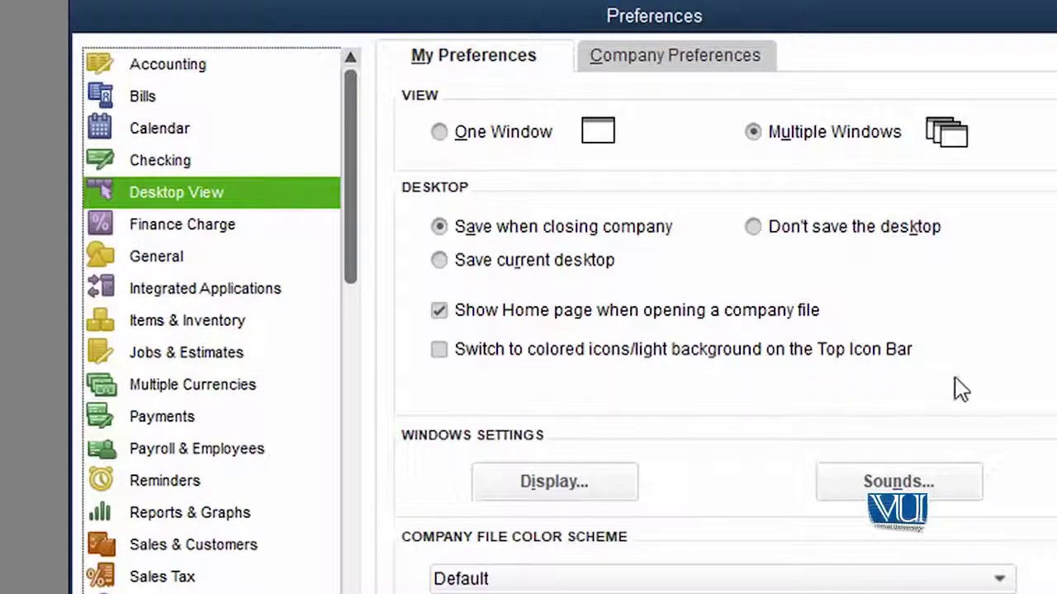
pyautogui.click(442, 361)
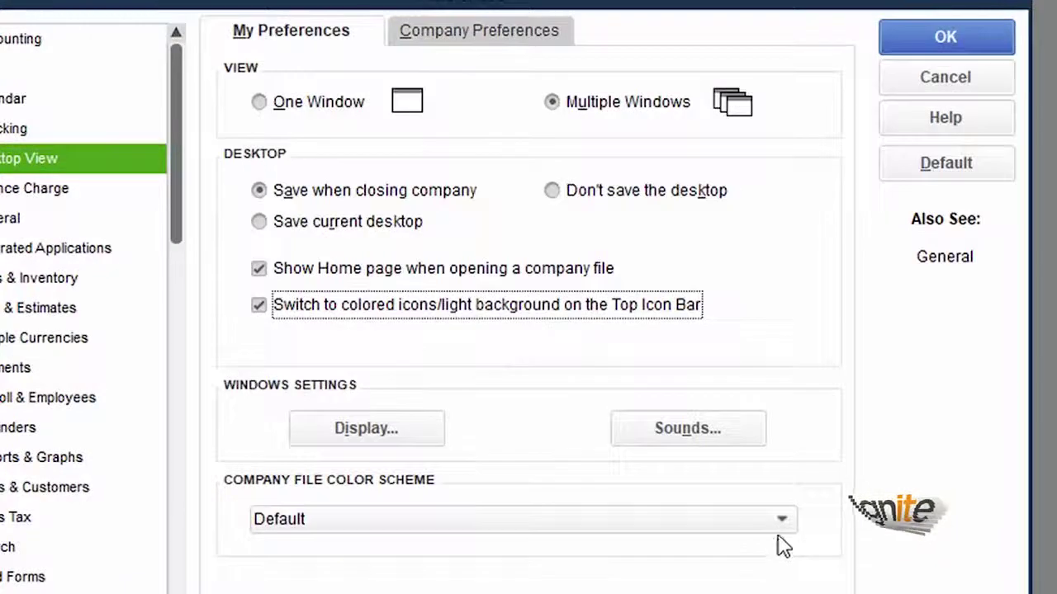
# Choose Green-Forest from the Company File Color Scheme list.
pyautogui.click(784, 524)
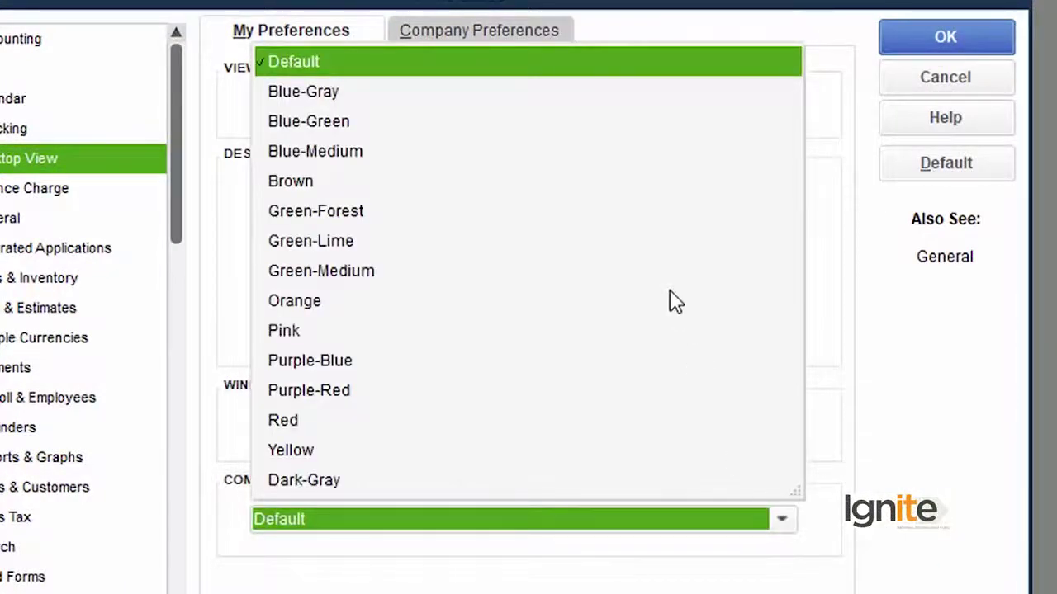
pyautogui.click(350, 213)
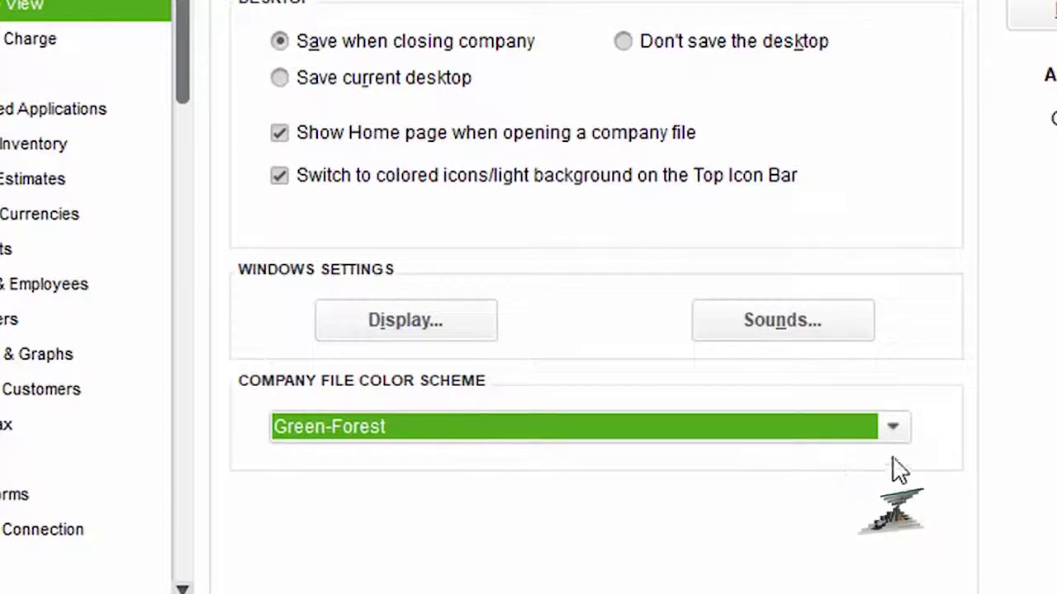
# Recheck the color scheme list and close it with Green-Forest still selected.
pyautogui.click(890, 429)
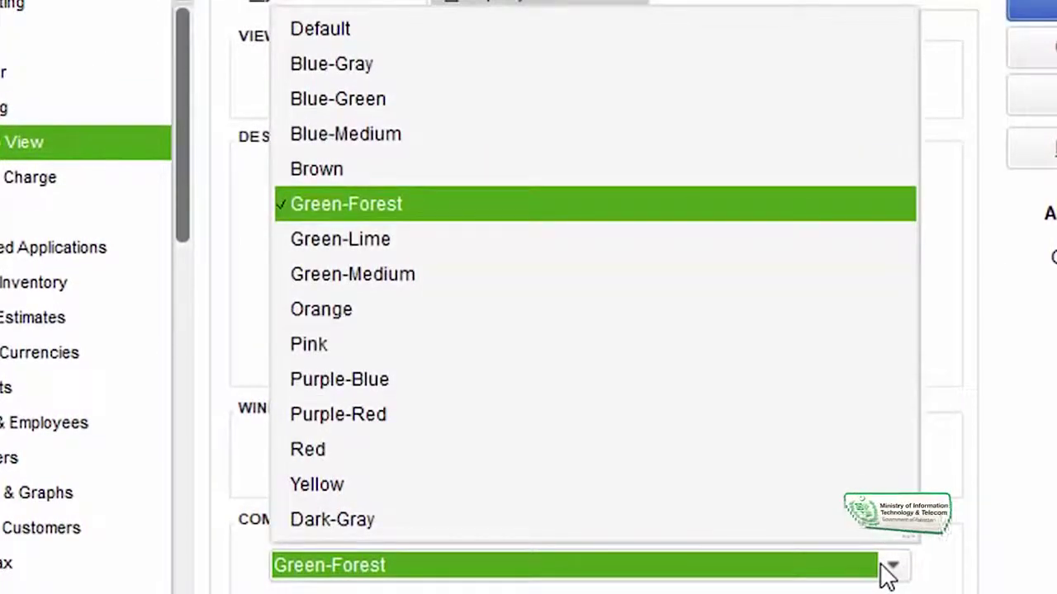
pyautogui.click(881, 566)
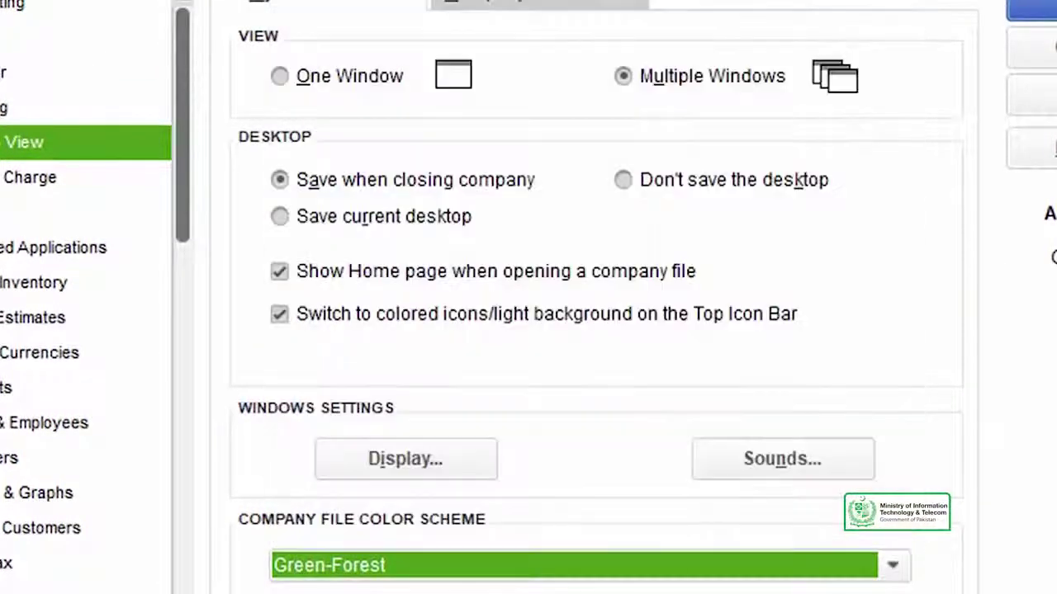